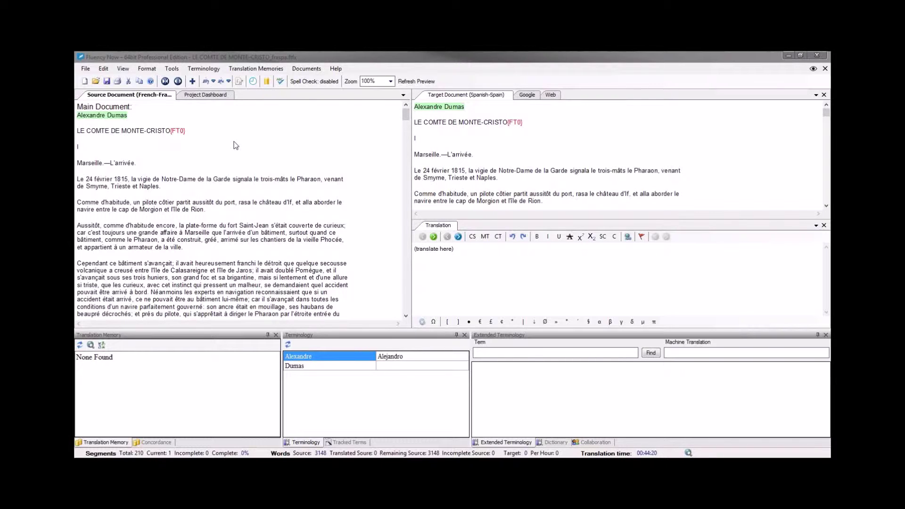
Machine-translate the title to 'EL CONDE DE MONTE CRISTO', restore its {FT0} tag, and commit it.
double_click(116, 131)
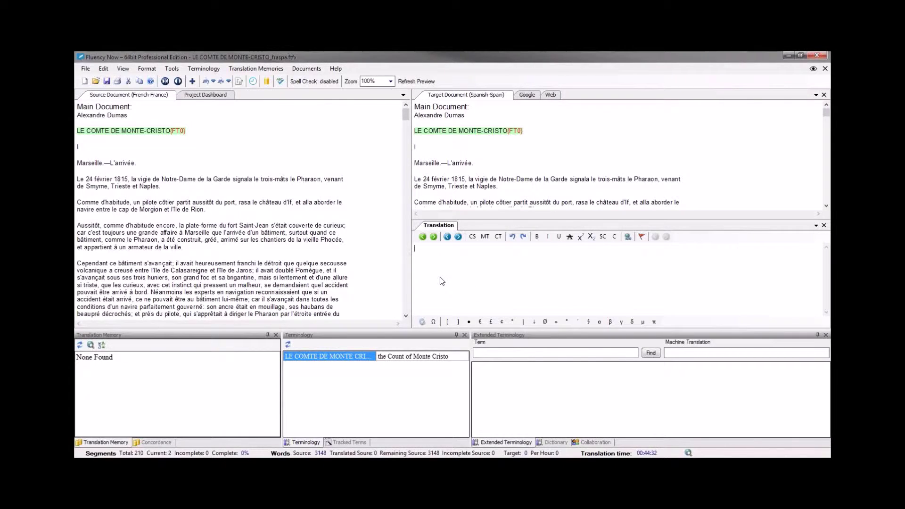
click(485, 240)
key(End)
key(BackSpace)
key(BackSpace)
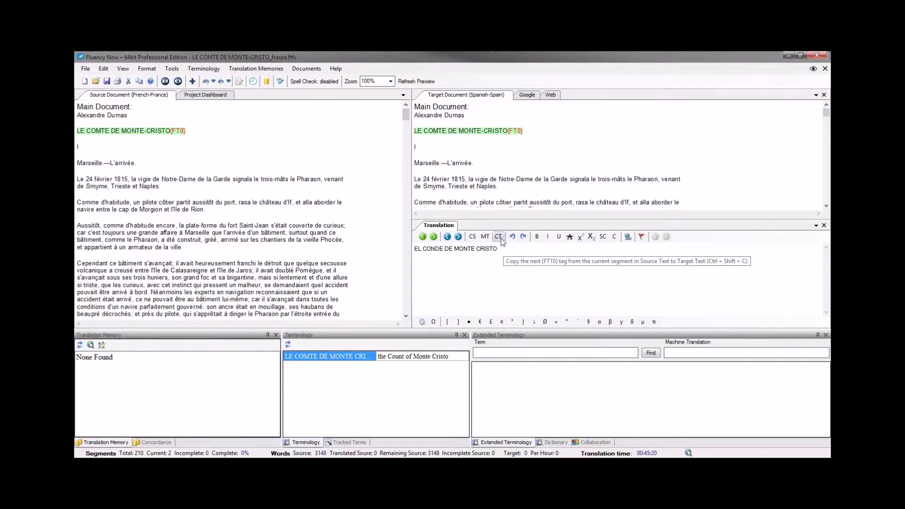
click(501, 239)
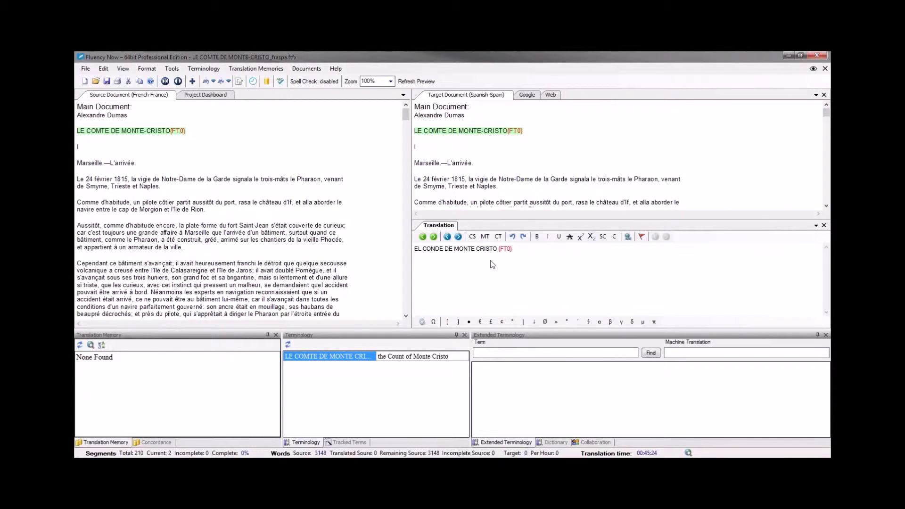
click(435, 236)
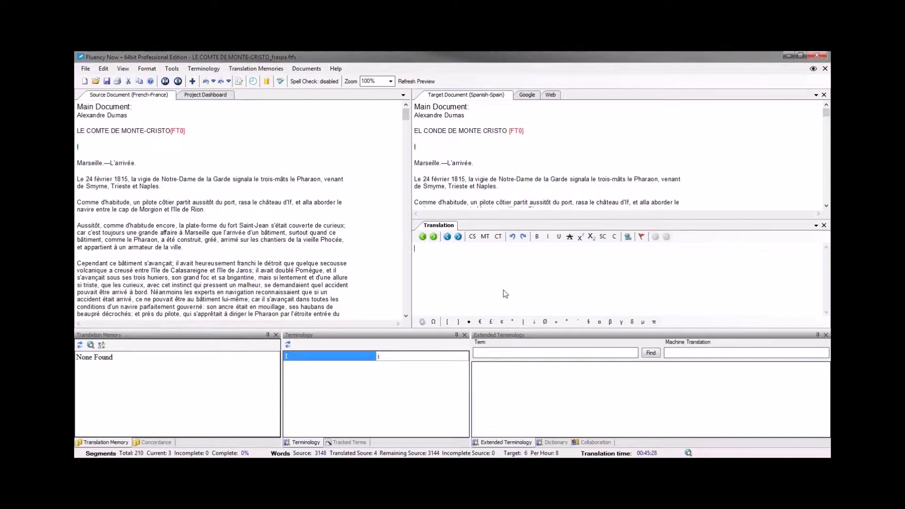
Machine-translate the [FT1] «Ah! c'est vous, Dantès!» sentence, deleting then undoing removal of its {FT1} tag.
click(298, 263)
scroll(298, 263, down, 3)
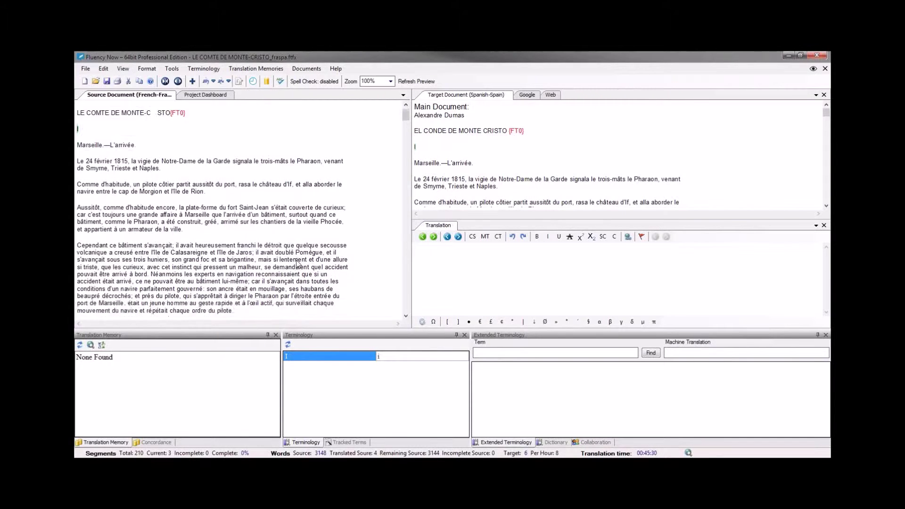
scroll(298, 263, down, 7)
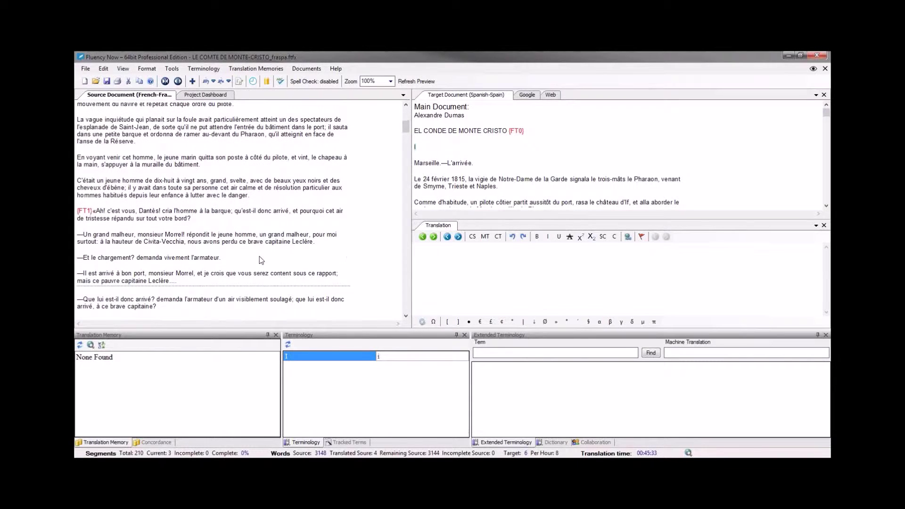
click(102, 214)
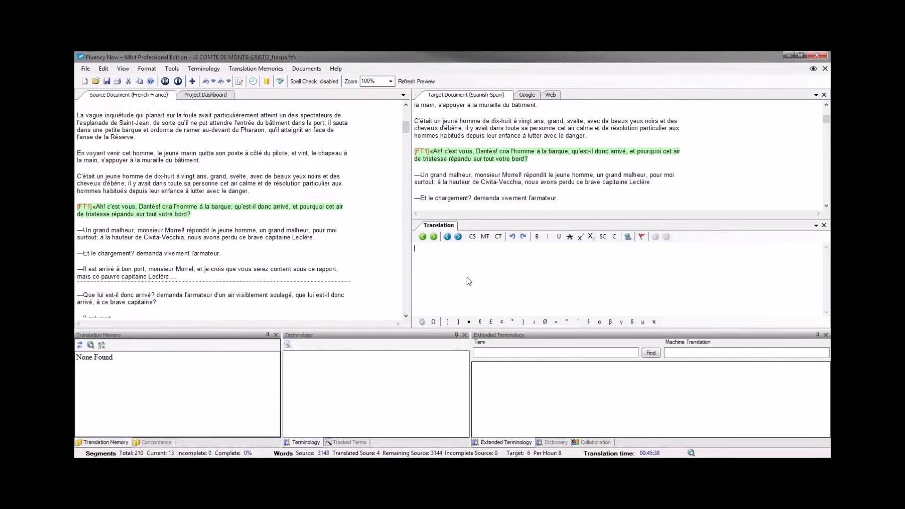
click(485, 237)
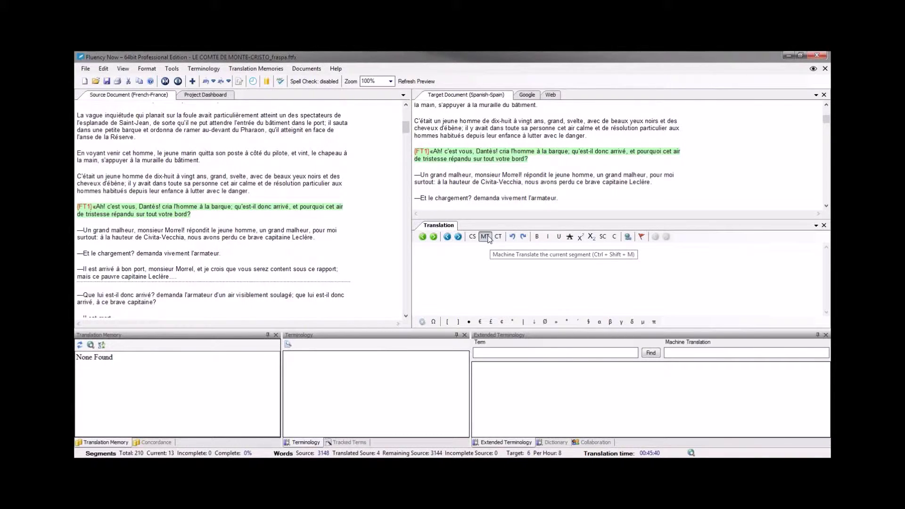
click(526, 282)
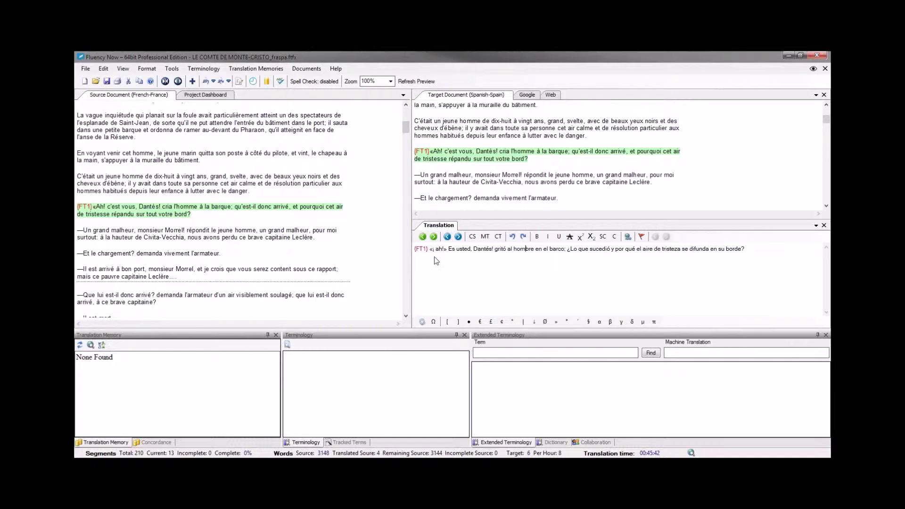
click(421, 249)
key(Delete)
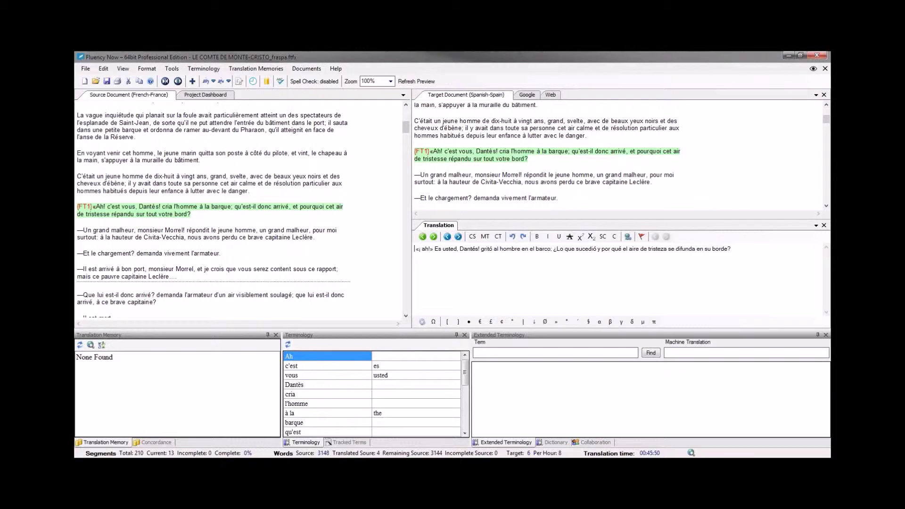
key(ctrl+z)
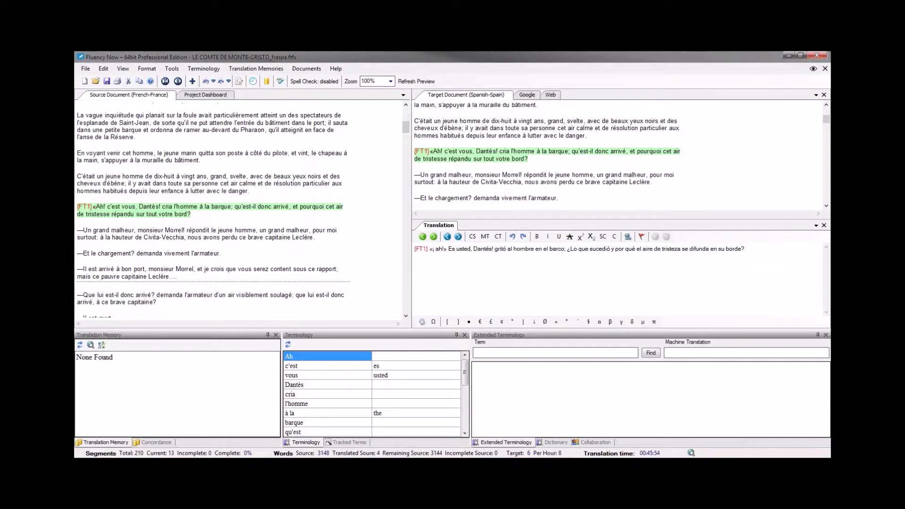
Commit the FT1 translation, then machine-translate and commit the [FT2] and [FT3] sentences.
click(434, 237)
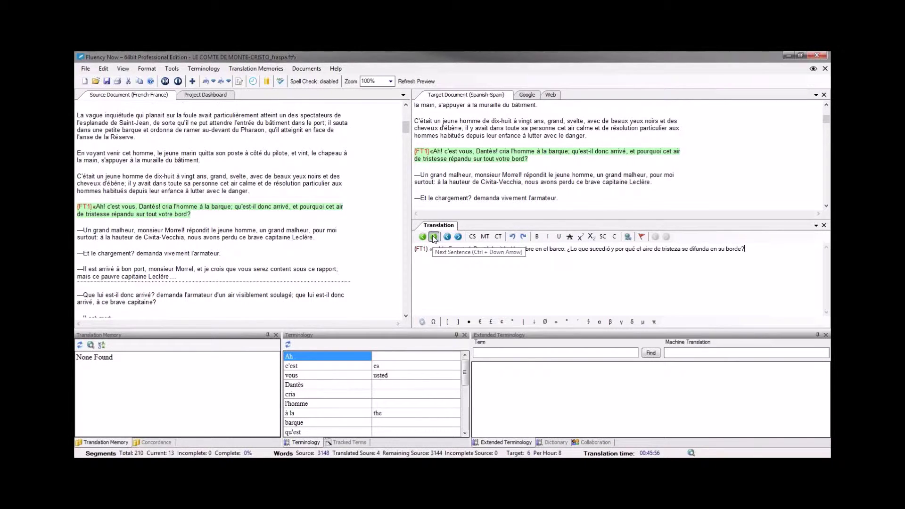
scroll(284, 238, down, 10)
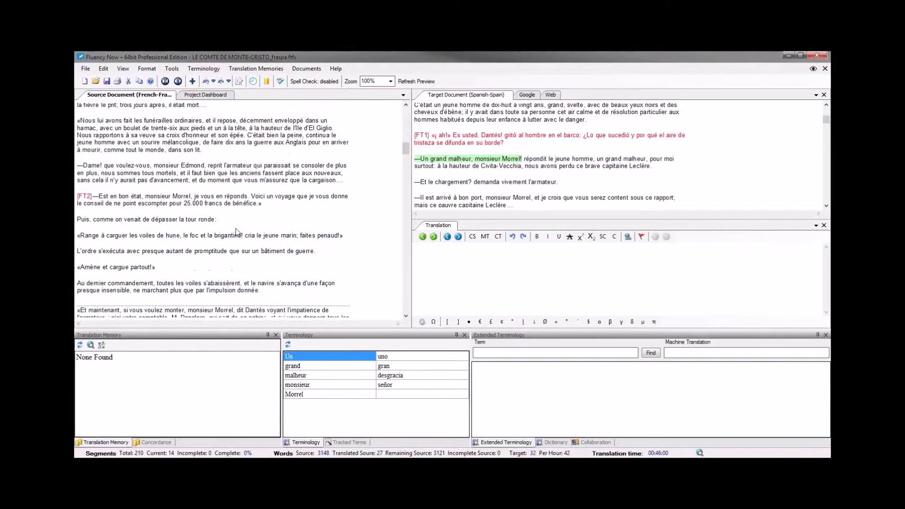
click(101, 201)
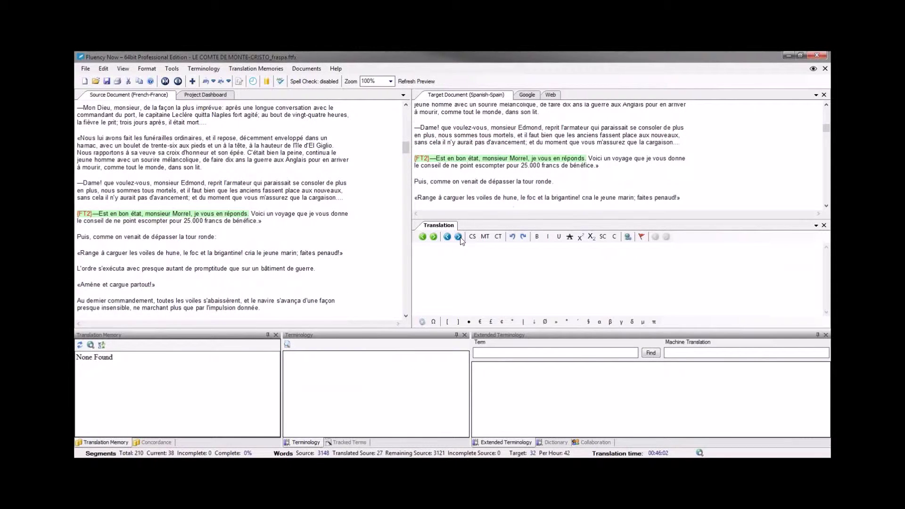
click(485, 236)
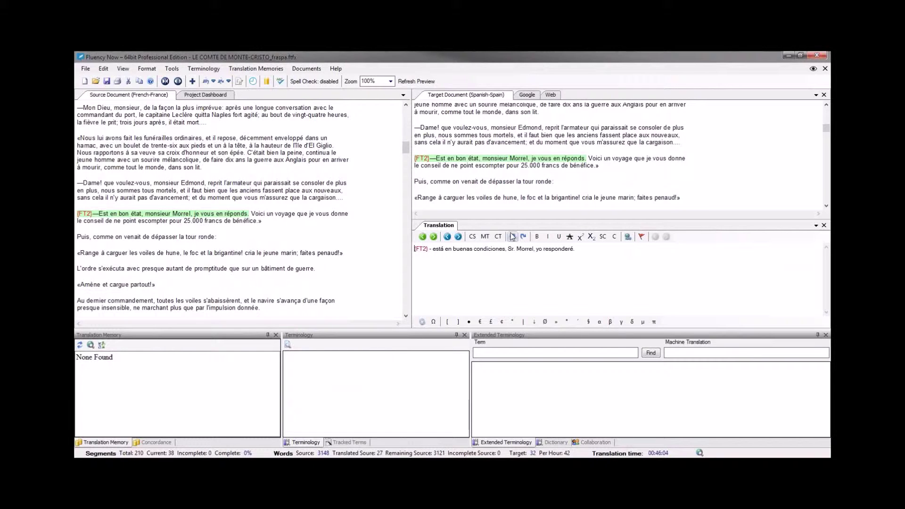
click(434, 236)
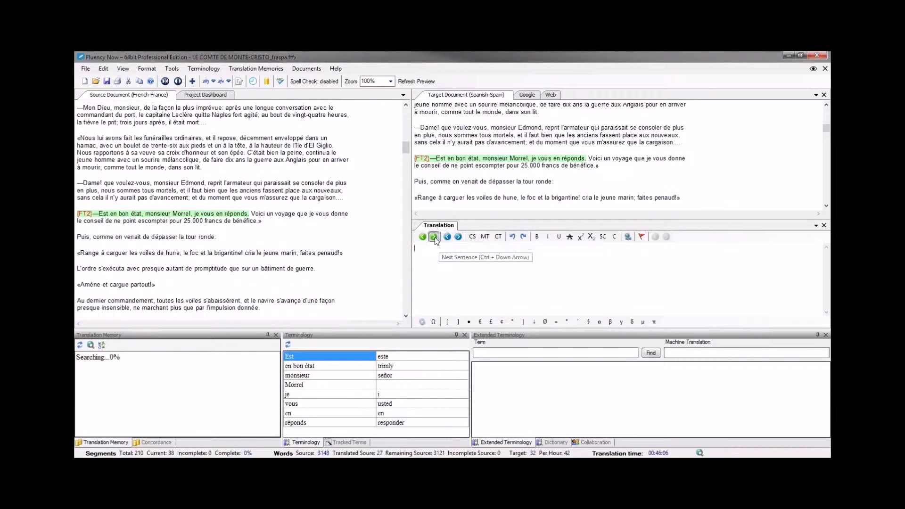
scroll(300, 254, down, 5)
scroll(300, 255, down, 10)
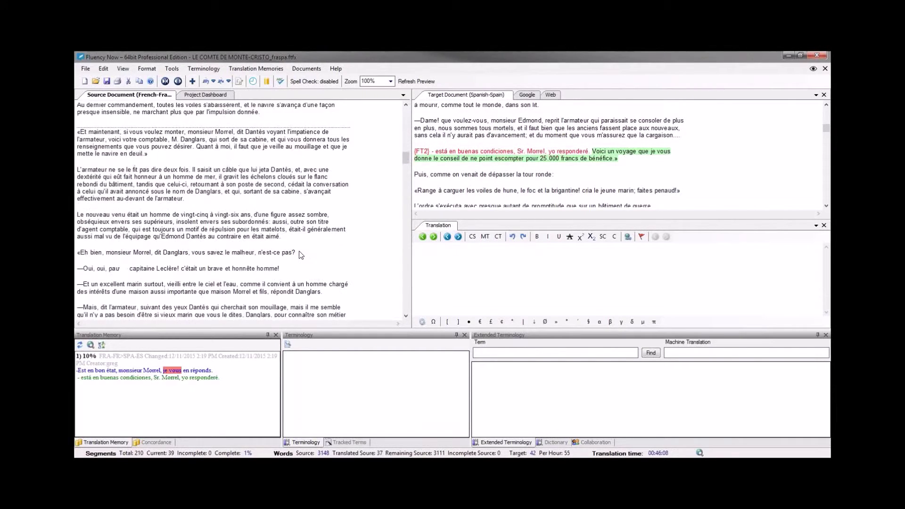
click(100, 194)
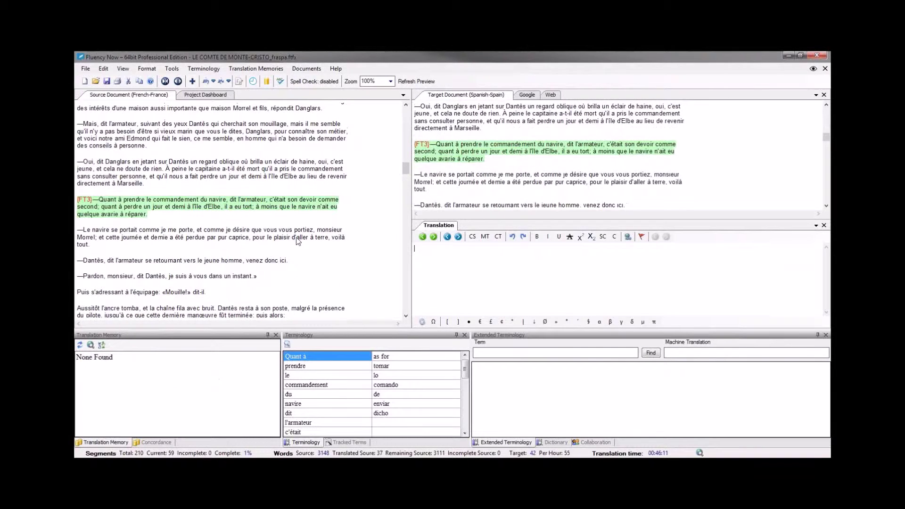
click(490, 240)
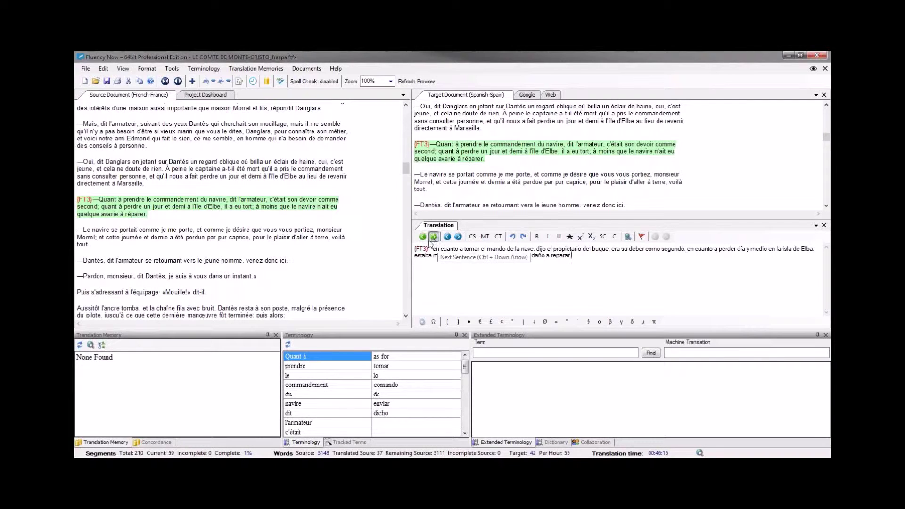
click(431, 240)
Machine-translate and commit the [FT4] sentence, then commit the [FT5] 'Qui?' line.
scroll(280, 249, down, 10)
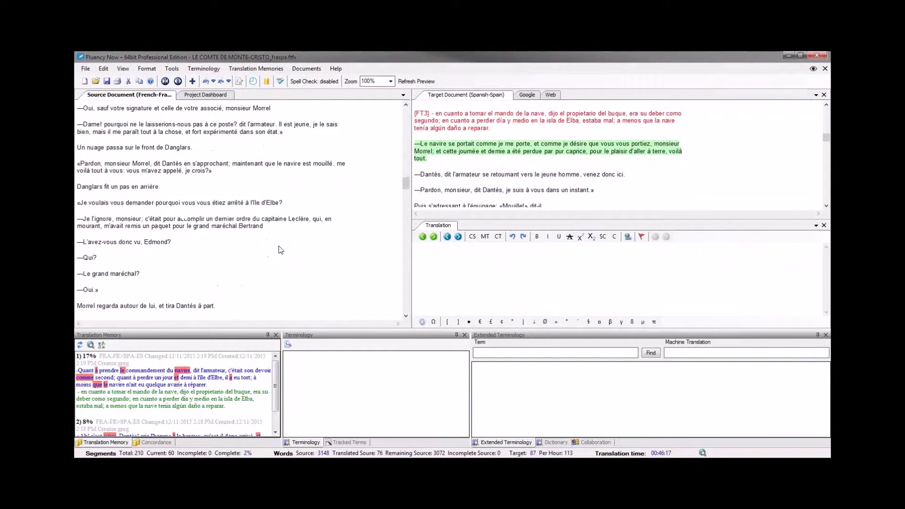
scroll(278, 249, down, 5)
click(154, 206)
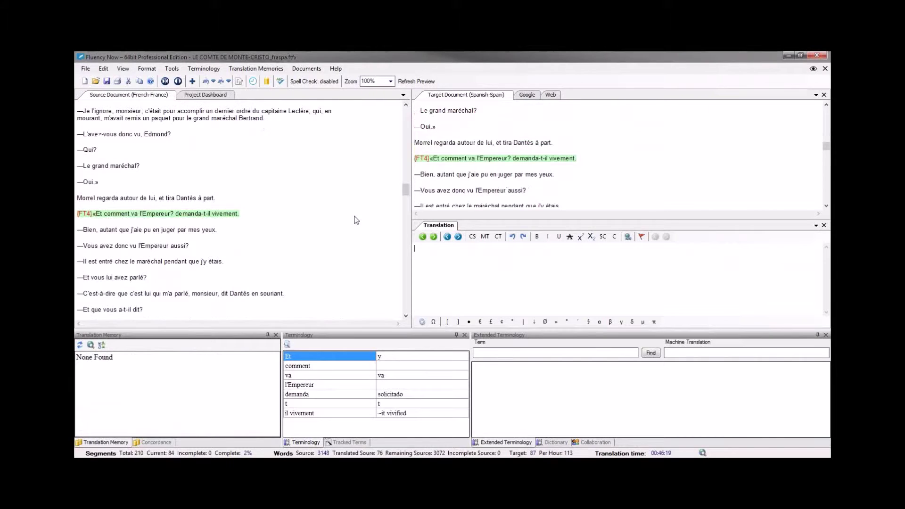
click(485, 237)
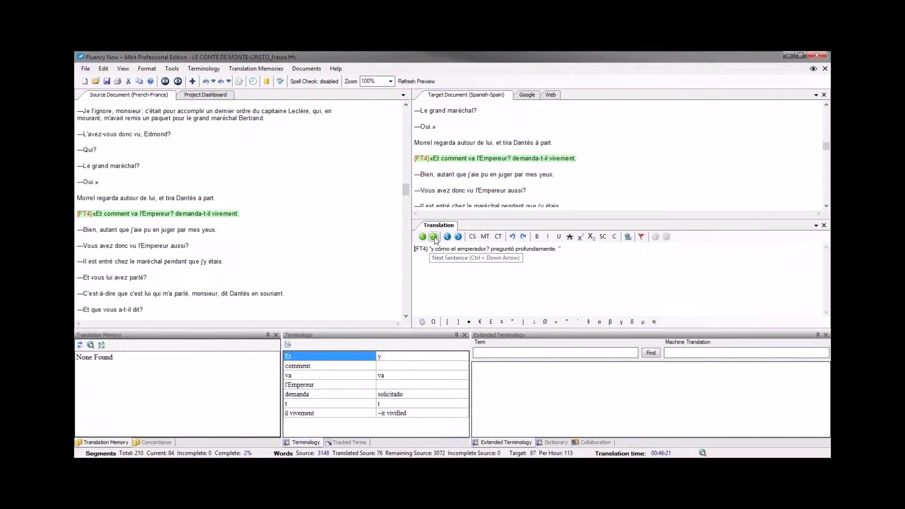
click(435, 240)
scroll(231, 230, down, 6)
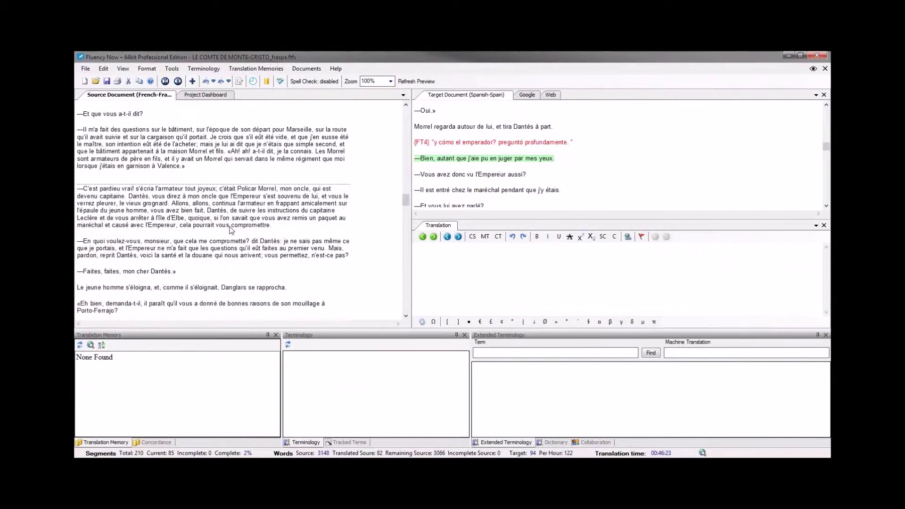
scroll(231, 230, down, 5)
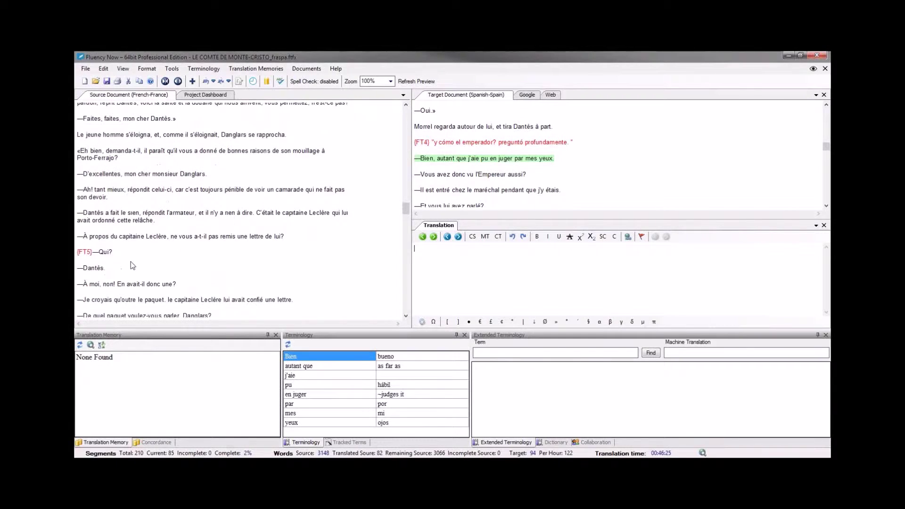
click(105, 253)
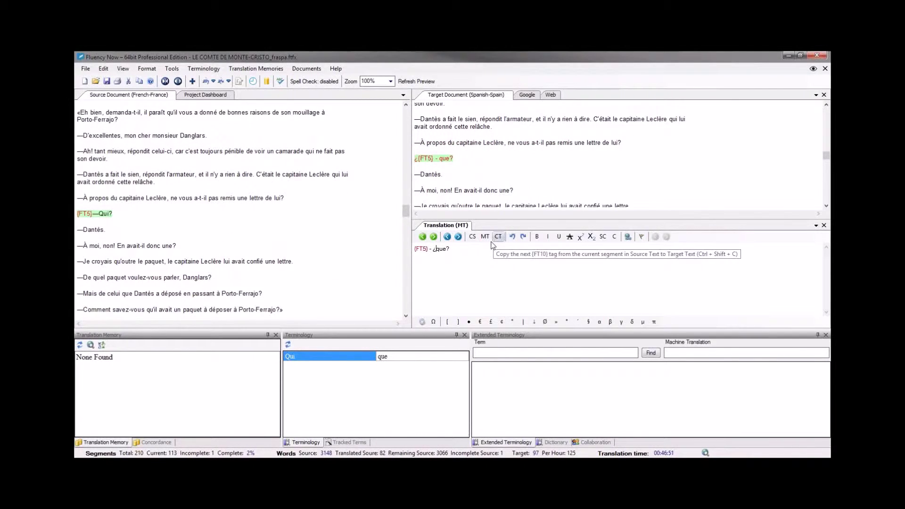
click(434, 236)
Machine-translate and commit the [FT6] and [FT7] sentences into Spanish.
scroll(92, 138, down, 10)
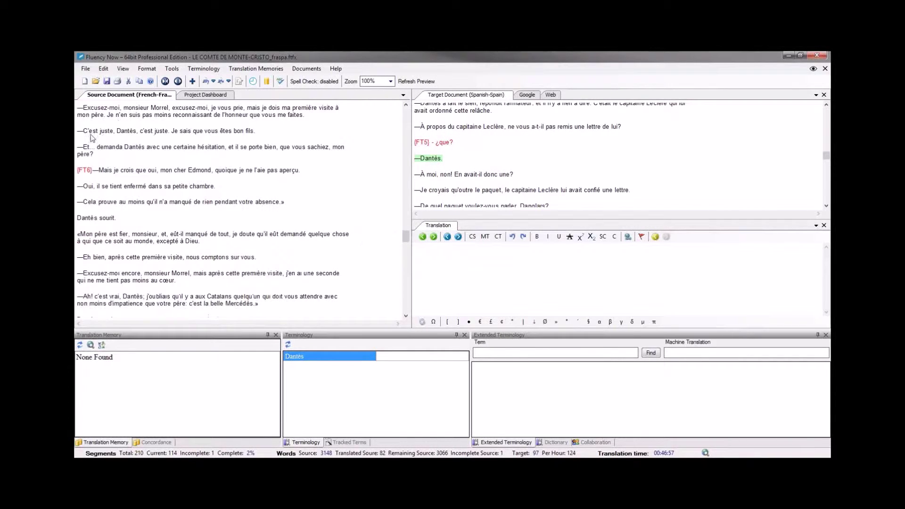
click(106, 171)
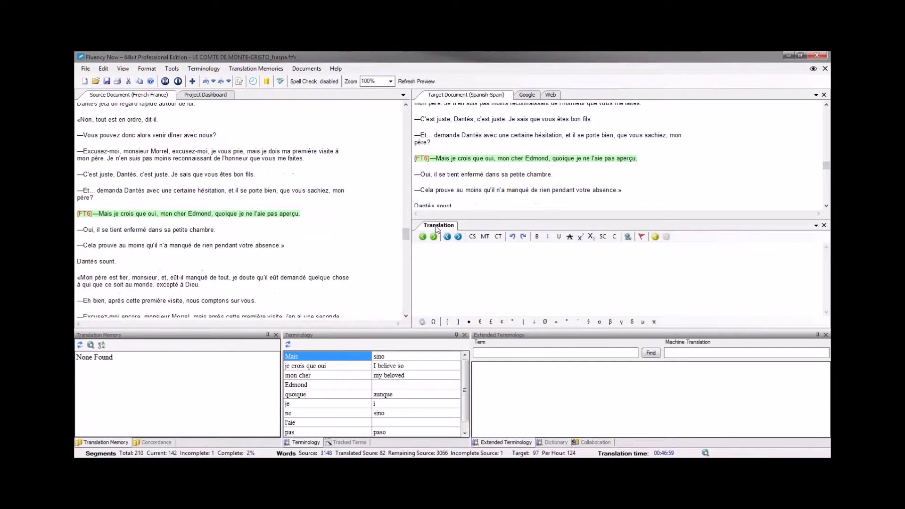
click(484, 236)
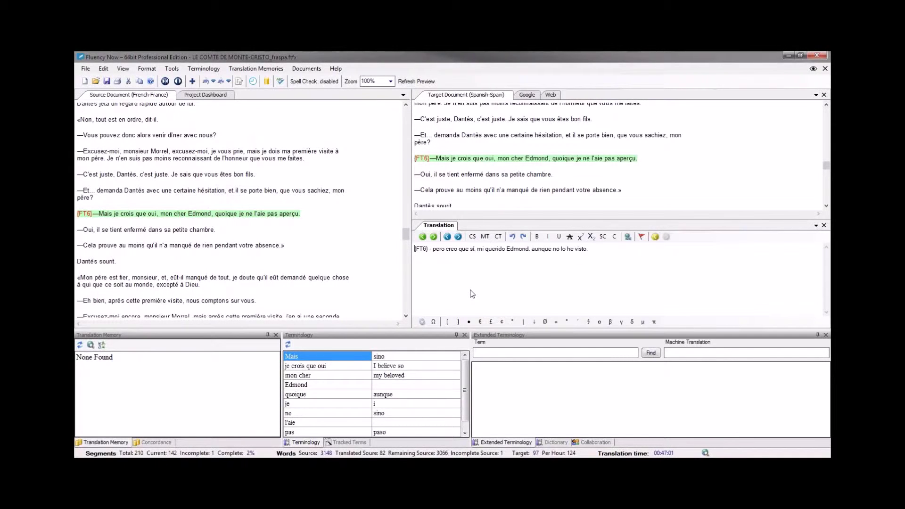
click(433, 236)
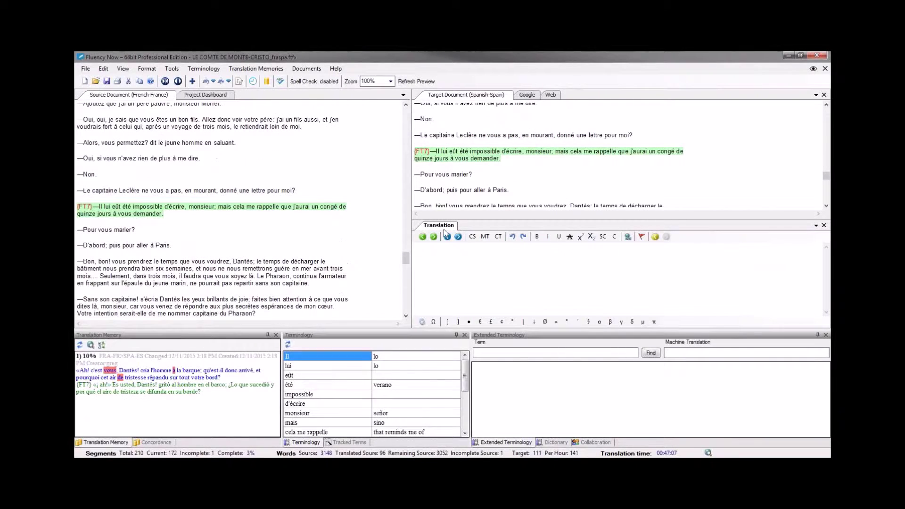
click(485, 237)
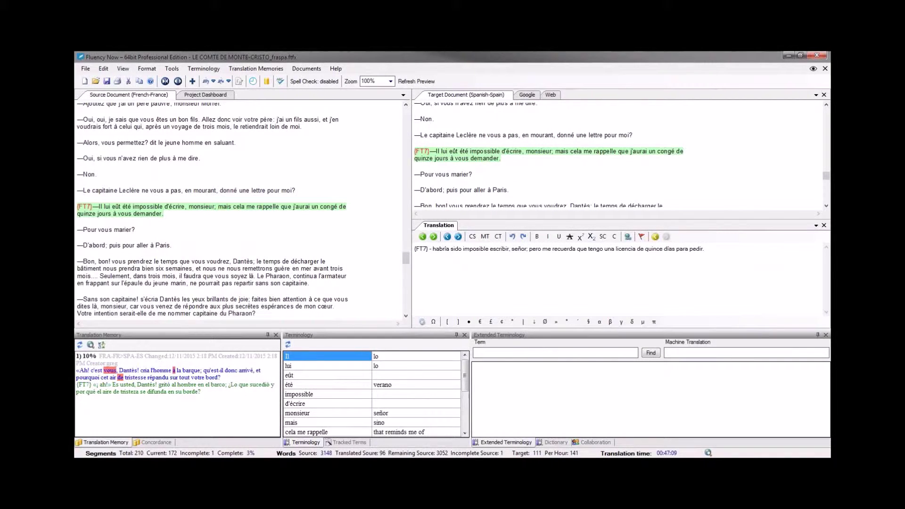
scroll(323, 251, down, 1)
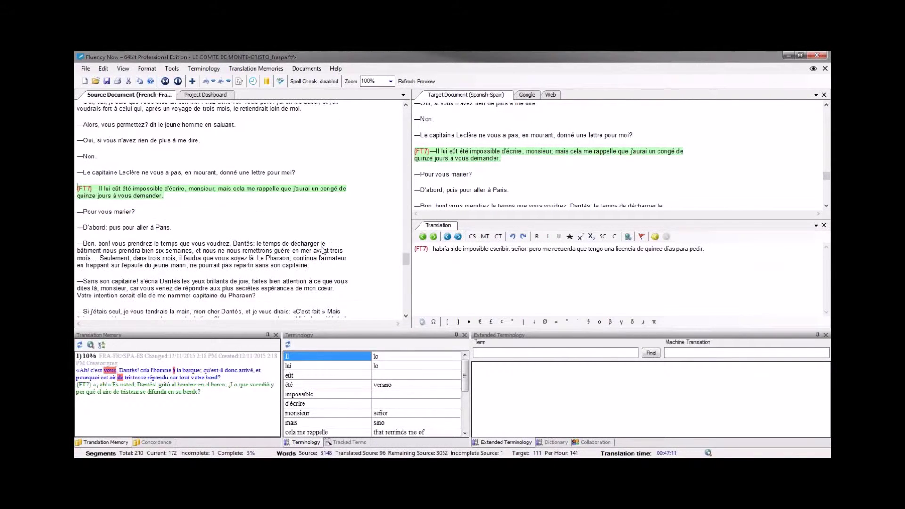
scroll(323, 250, down, 5)
click(434, 236)
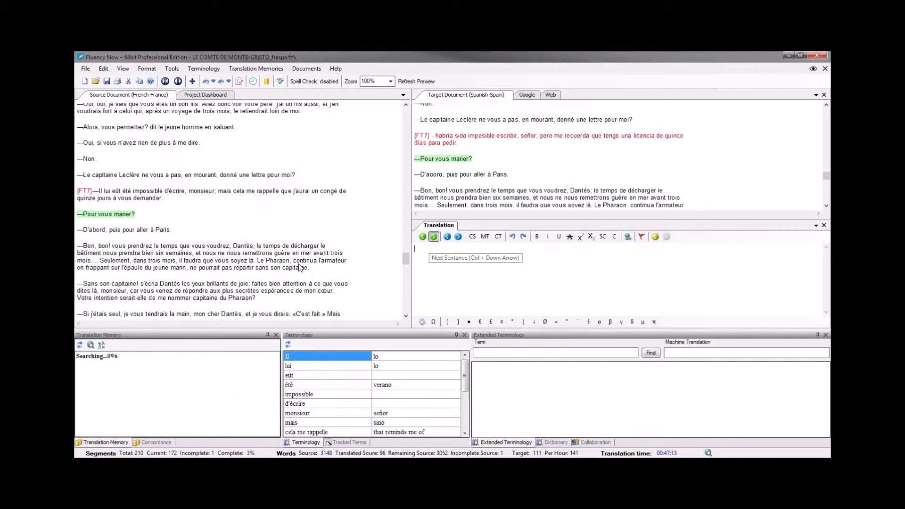
Machine-translate the [FT8] sentence into Spanish and commit it with Ctrl+Enter.
scroll(300, 267, down, 3)
scroll(294, 262, down, 10)
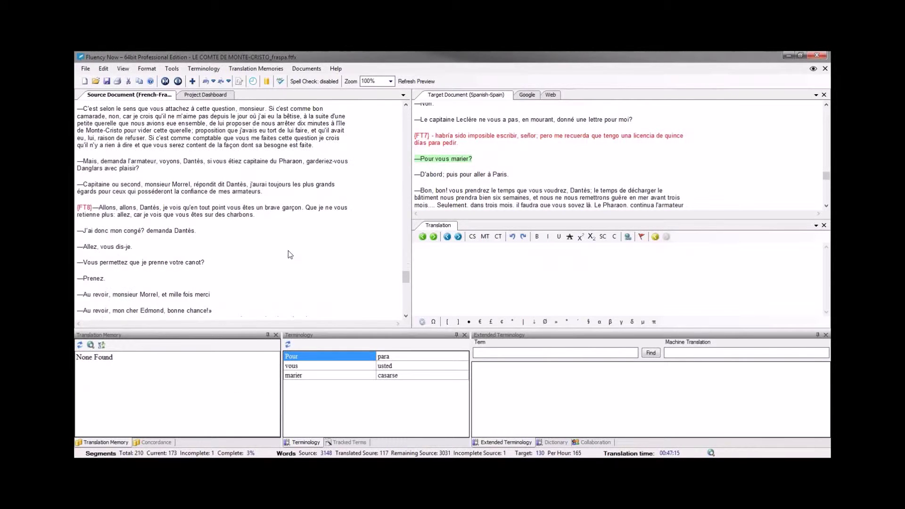
click(126, 209)
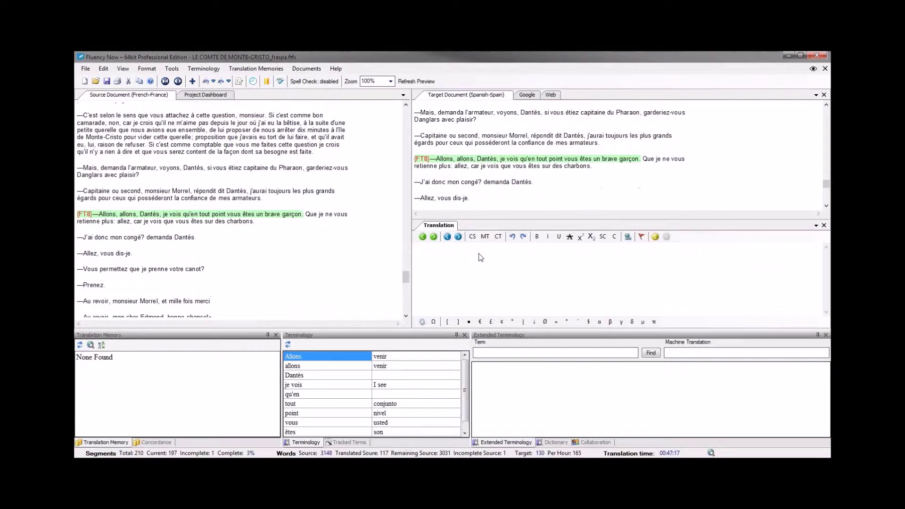
click(486, 237)
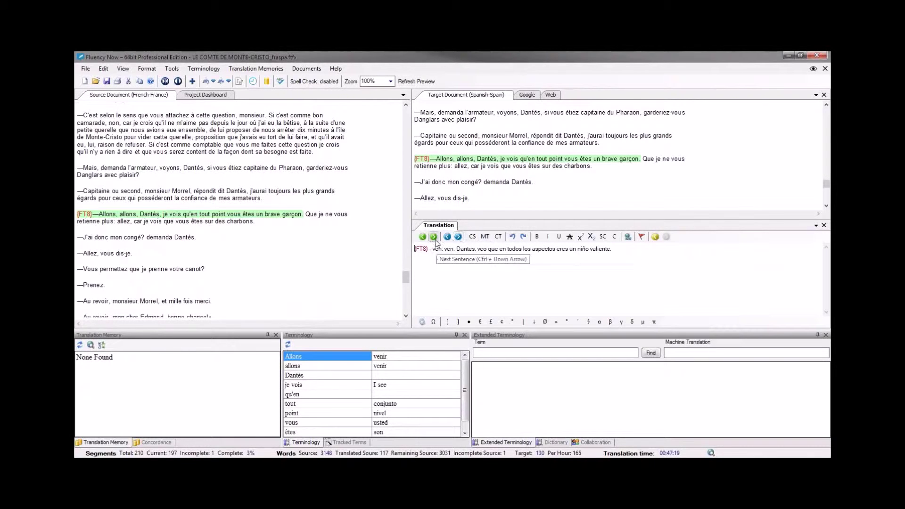
key(ctrl+Return)
scroll(357, 270, down, 15)
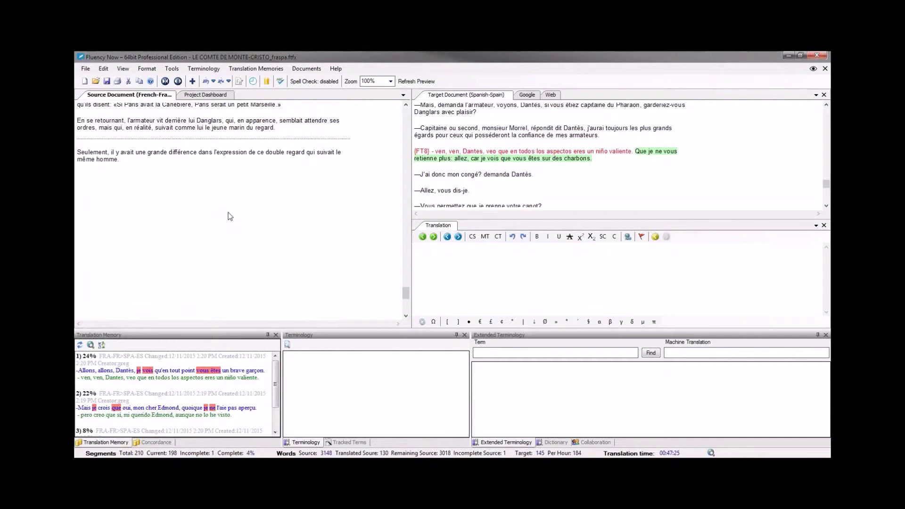
click(431, 159)
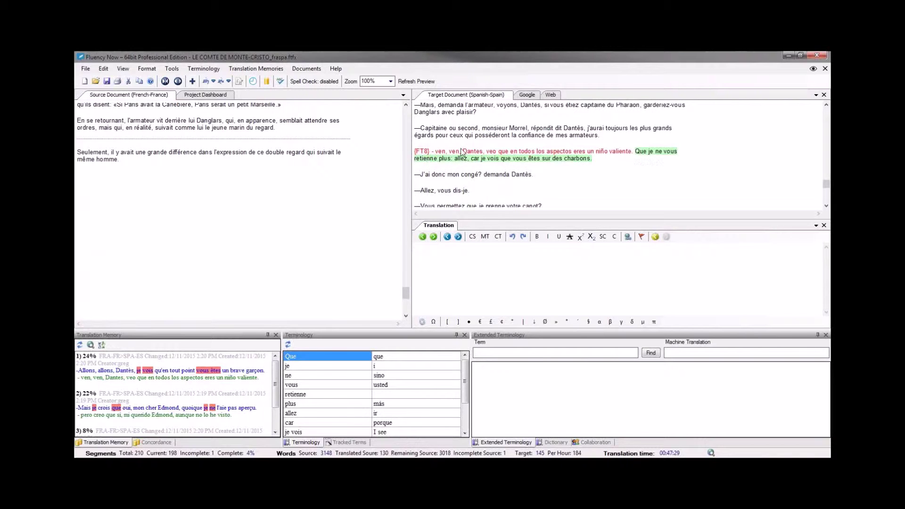
click(86, 70)
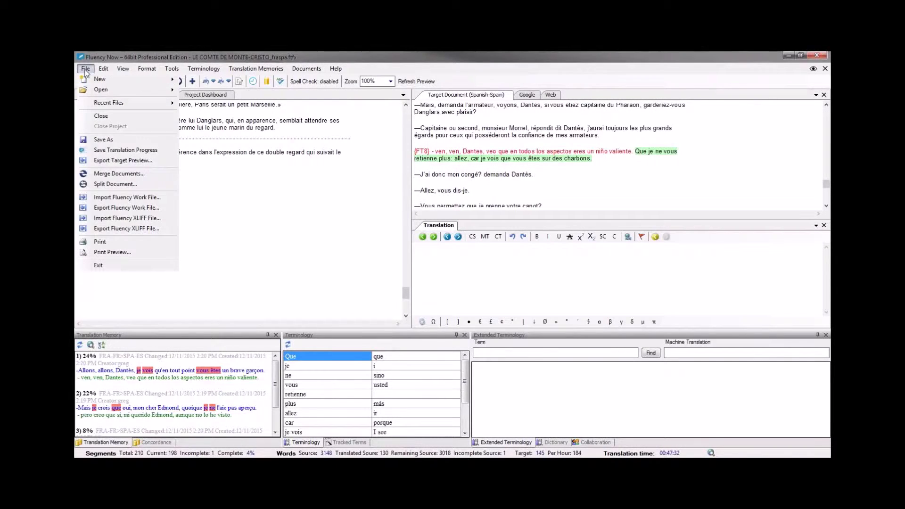
Save the translation as LE COMTE DE MONTE-CRISTO_fraspa.docx (Word 2007-2010 type) and open it in Word.
click(119, 140)
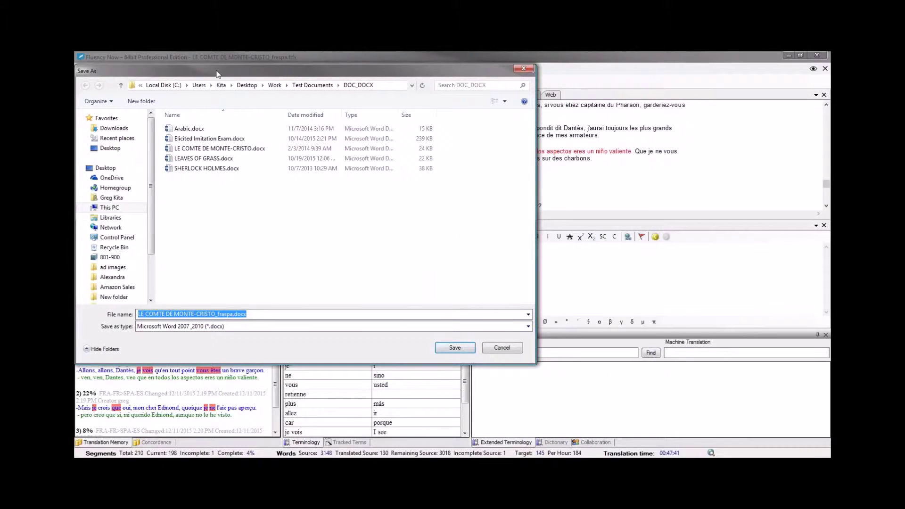
drag(217, 74, 261, 89)
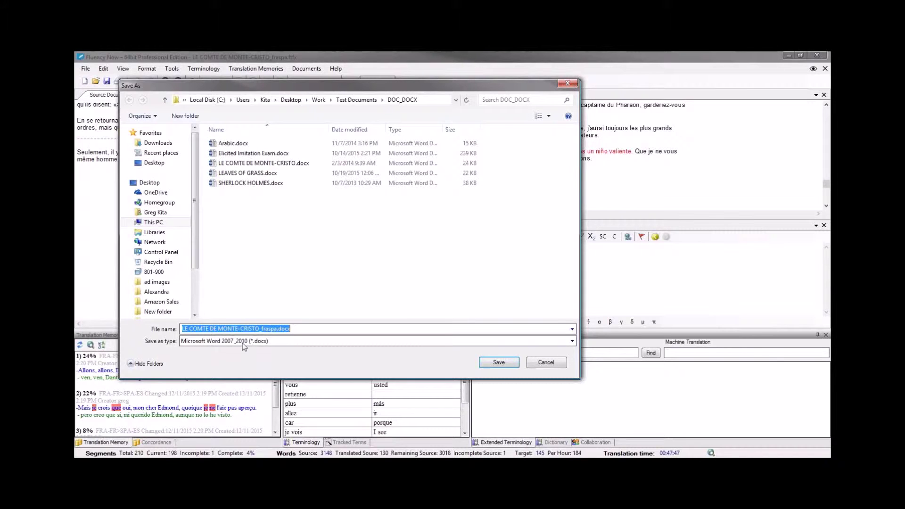
click(274, 340)
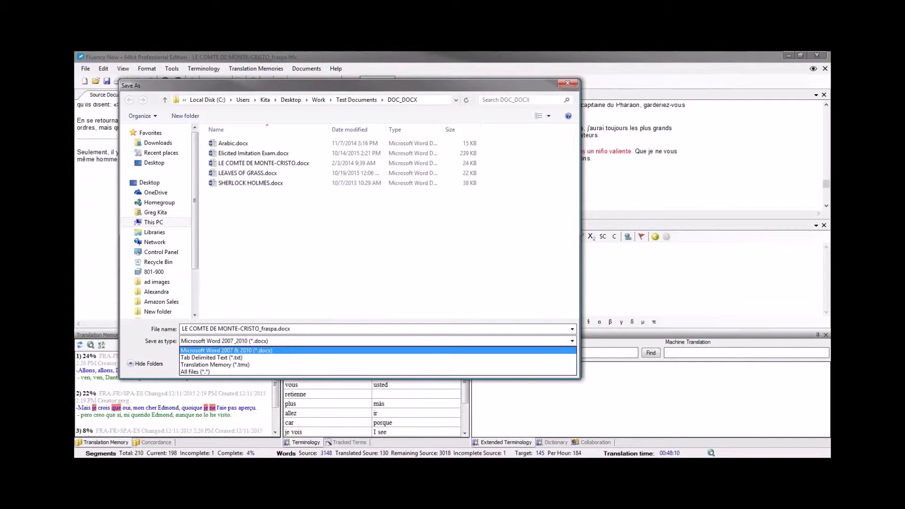
click(276, 350)
click(497, 364)
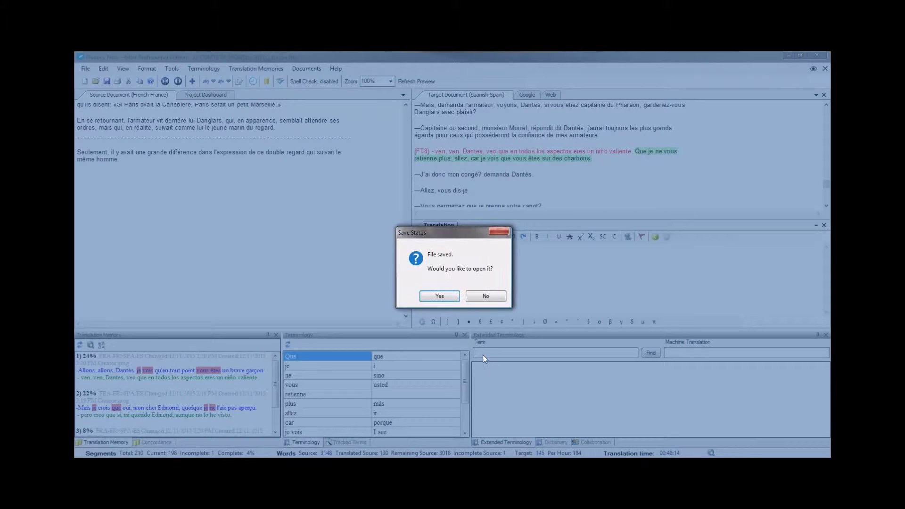
click(439, 297)
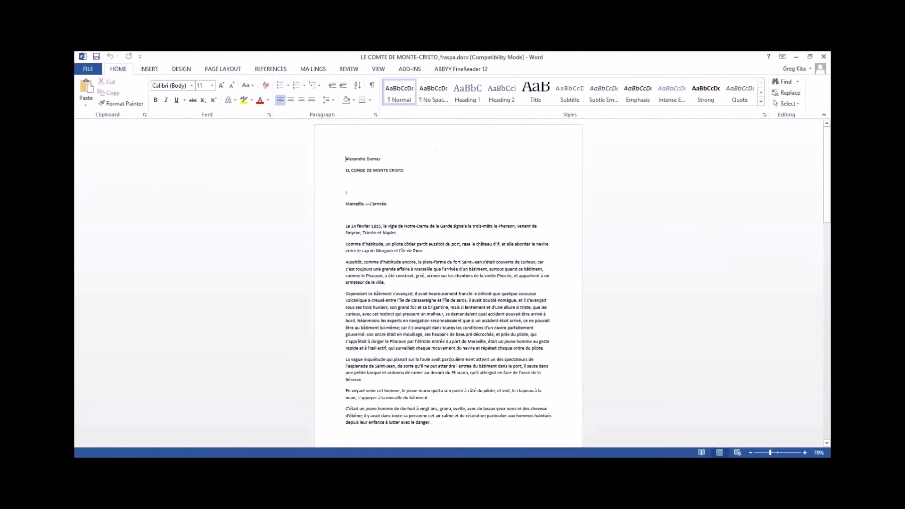
Inspect the red Spanish paragraphs through pages 2–3, then restore the Word window to a smaller size.
drag(345, 249, 389, 256)
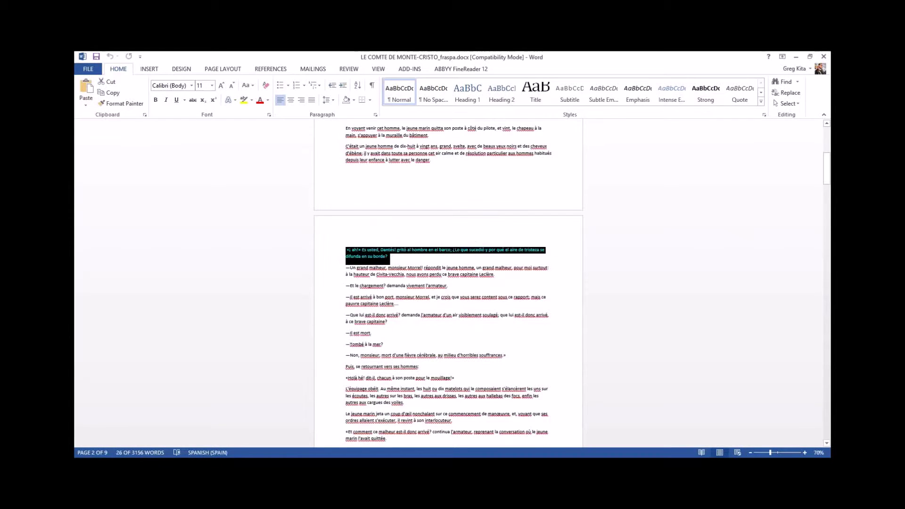
click(475, 232)
scroll(475, 232, down, 12)
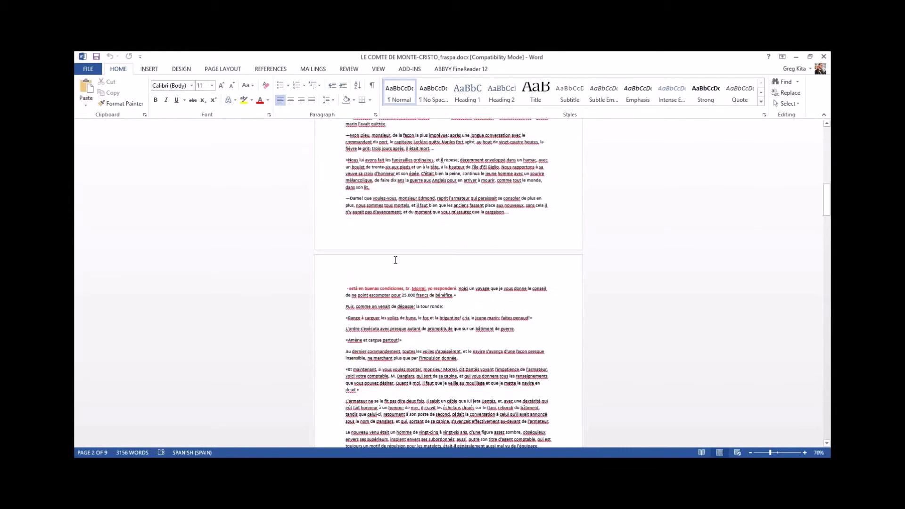
scroll(395, 260, down, 10)
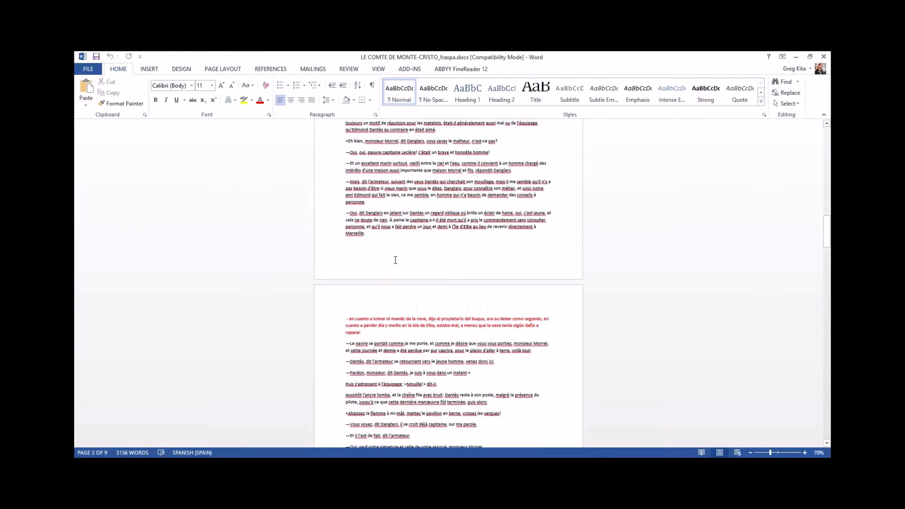
double_click(647, 60)
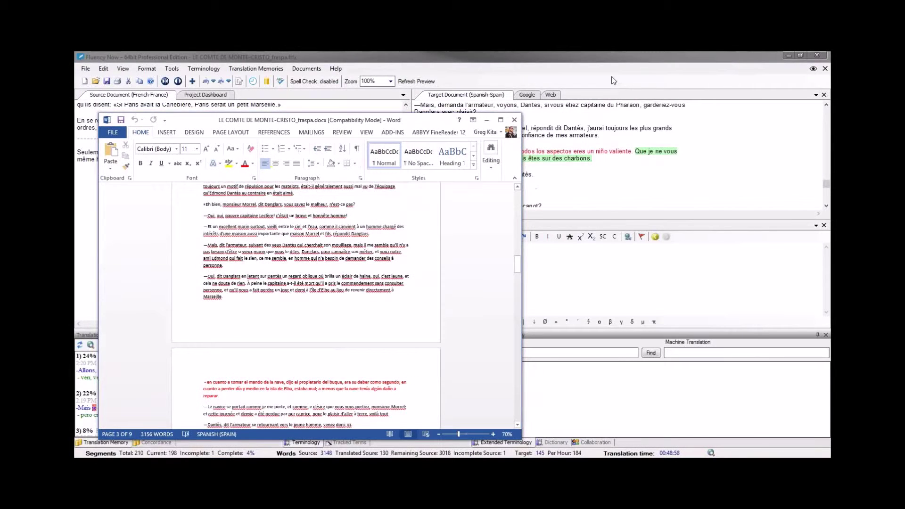
Close Word and scroll Fluency Now's target document back up to the [FT8] sentence.
click(514, 119)
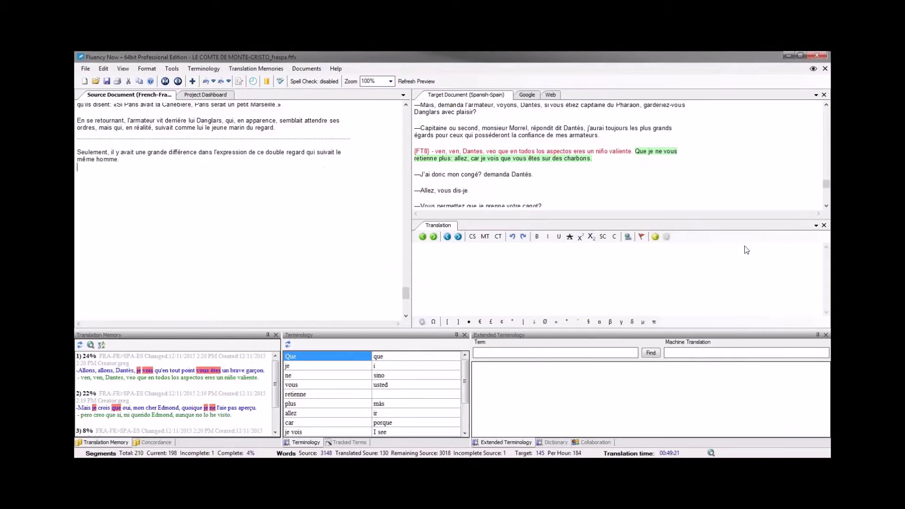
click(510, 186)
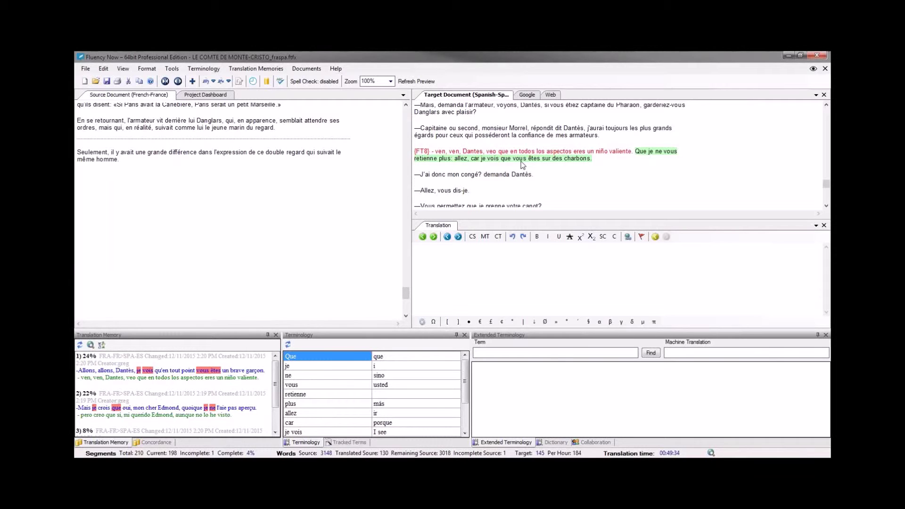
scroll(521, 161, up, 2)
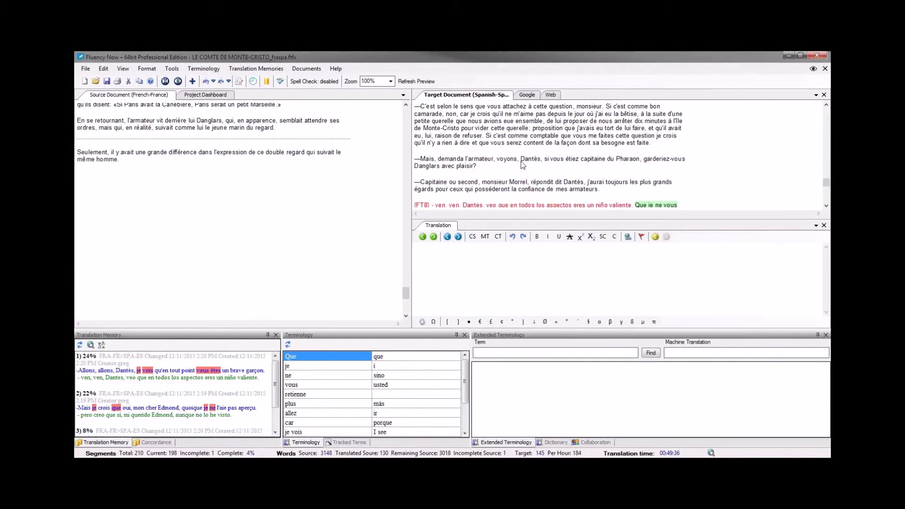
scroll(521, 161, up, 5)
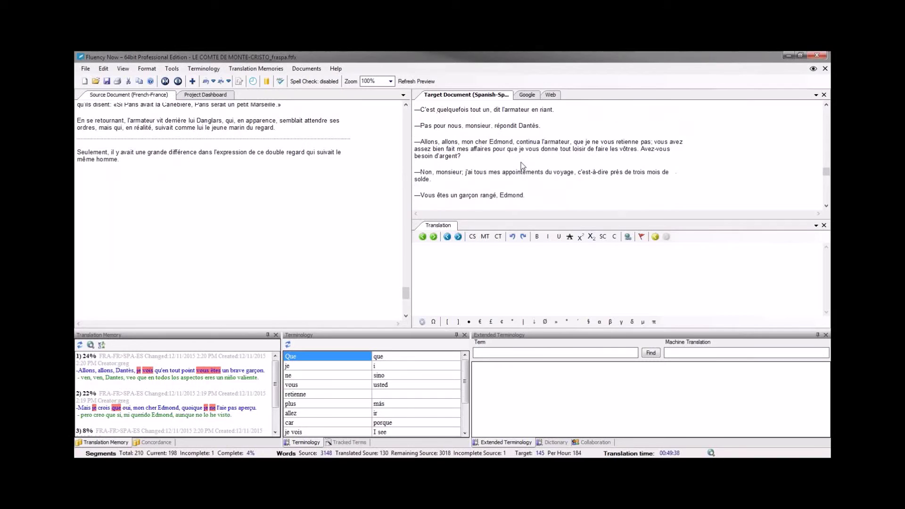
scroll(521, 162, up, 2)
scroll(108, 231, up, 10)
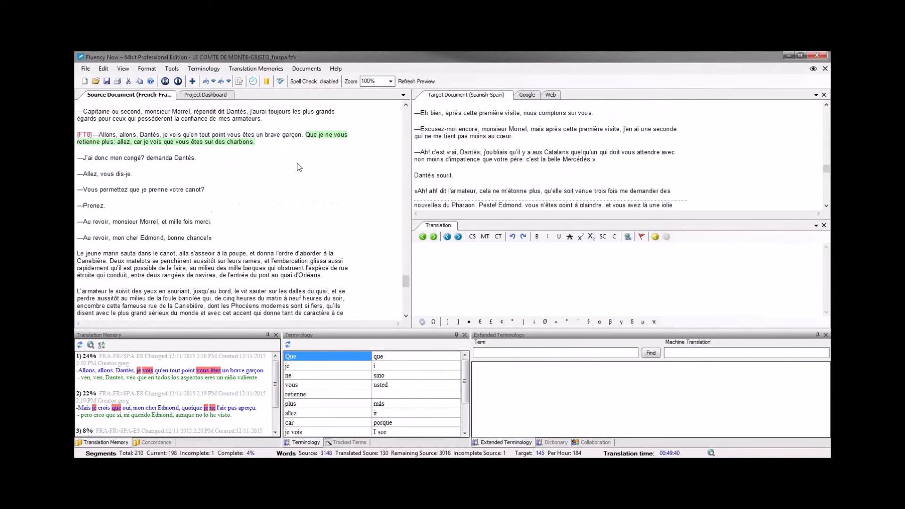